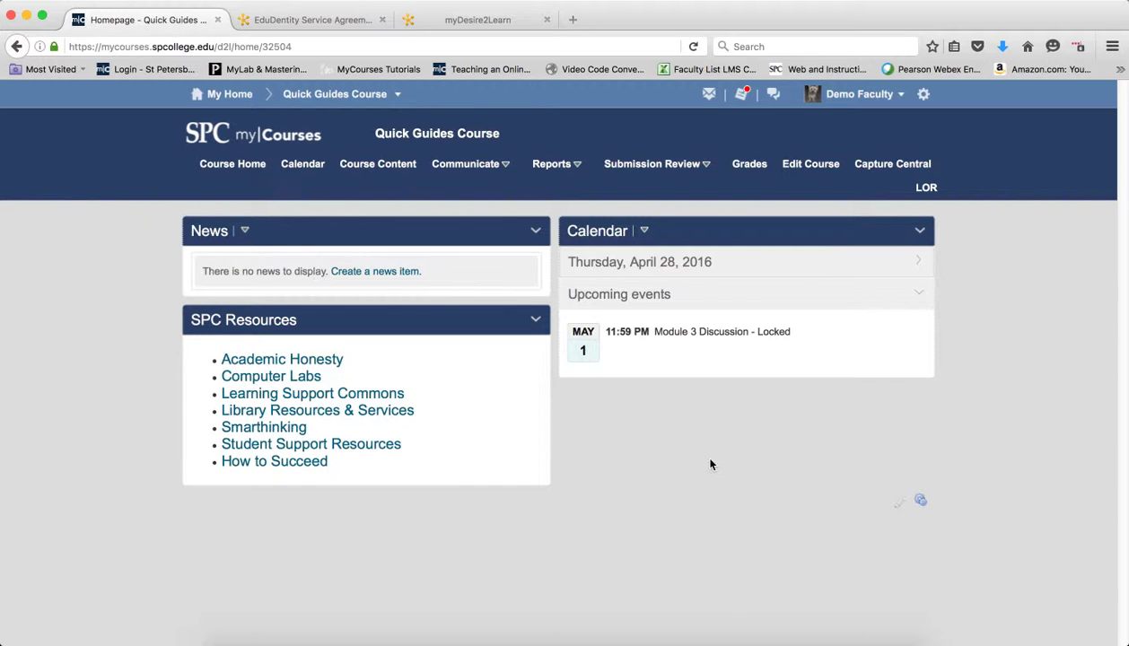
Open the Reports dropdown on the Quick Guides Course homepage.
left_click(551, 165)
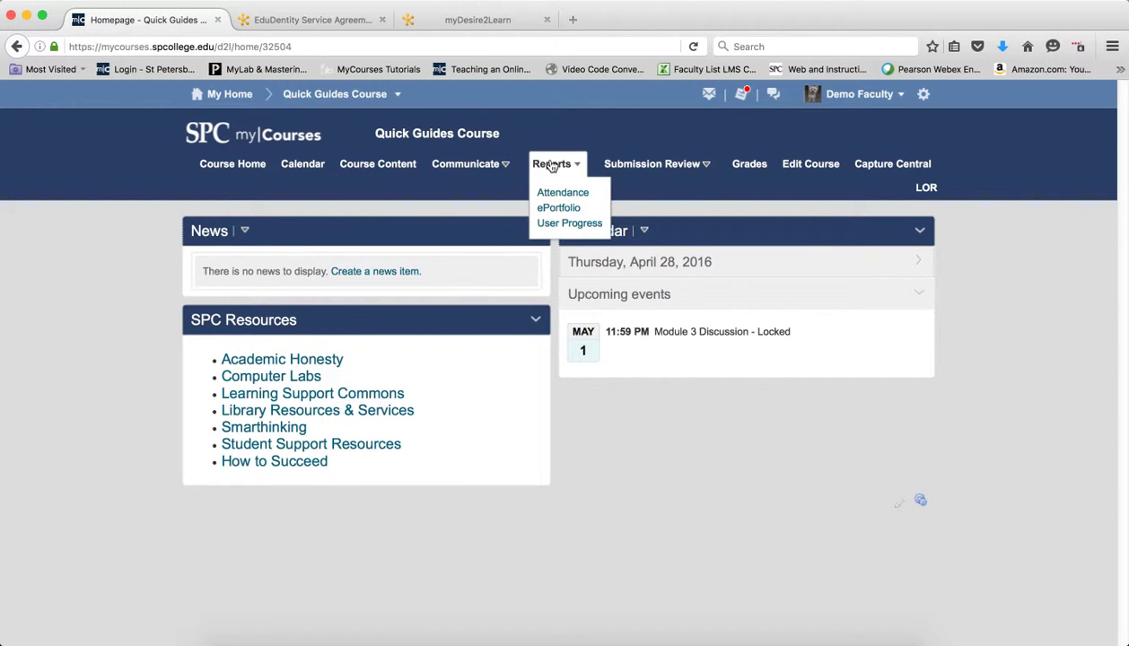
Go from Reports > ePortfolio through My Items to the Import / Export page.
left_click(554, 212)
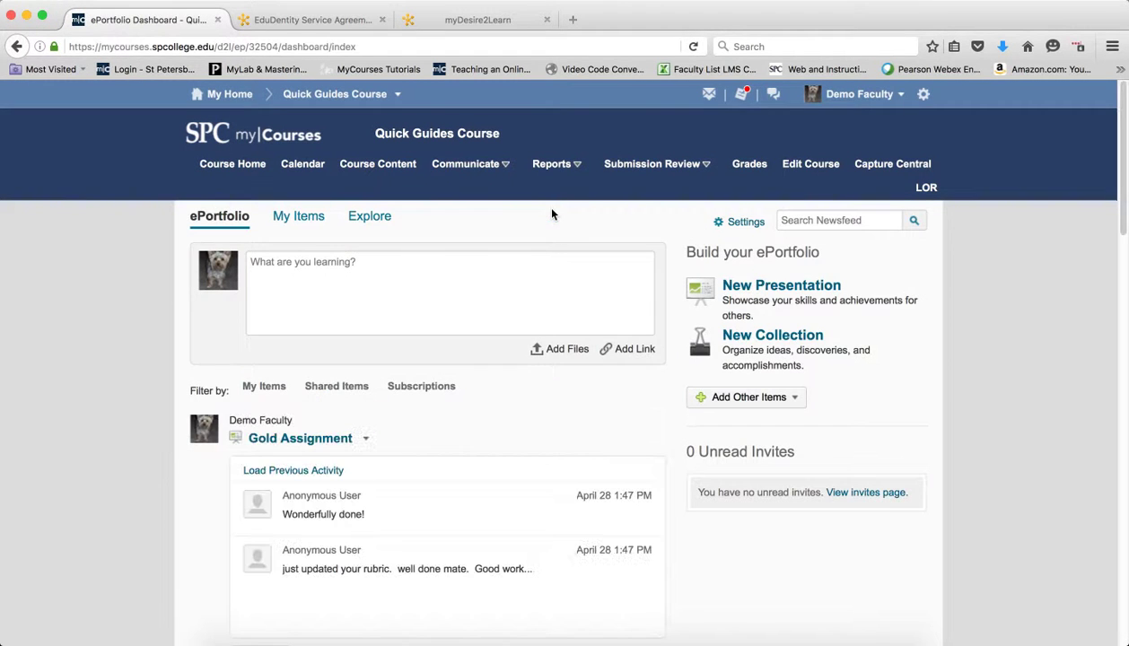
left_click(262, 218)
left_click(282, 218)
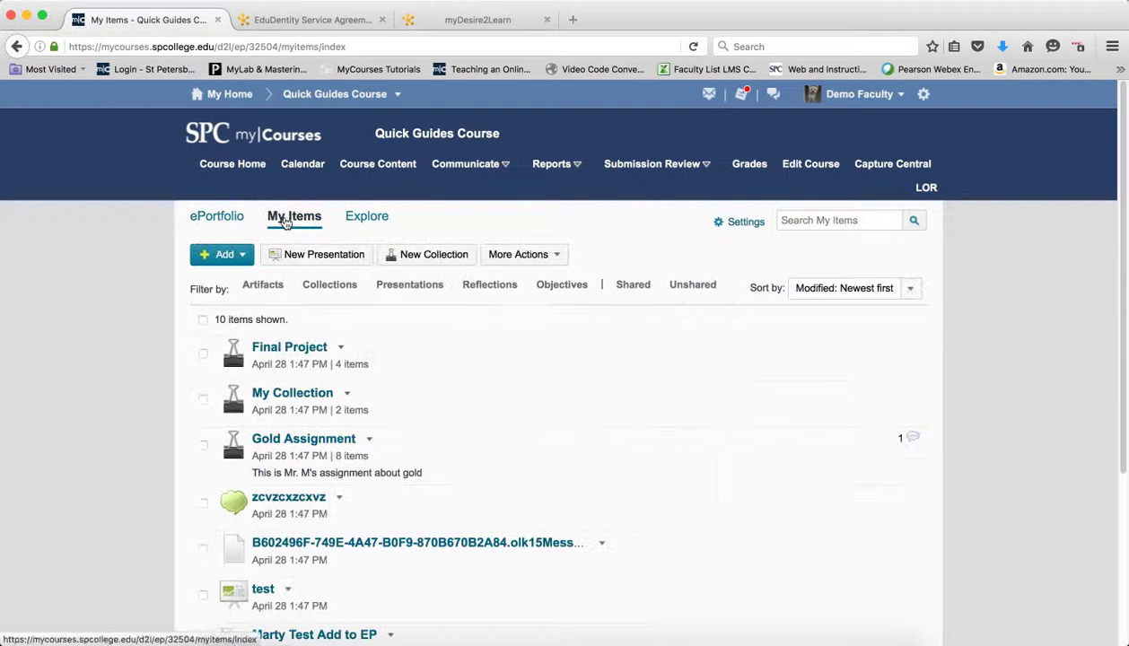
left_click(558, 256)
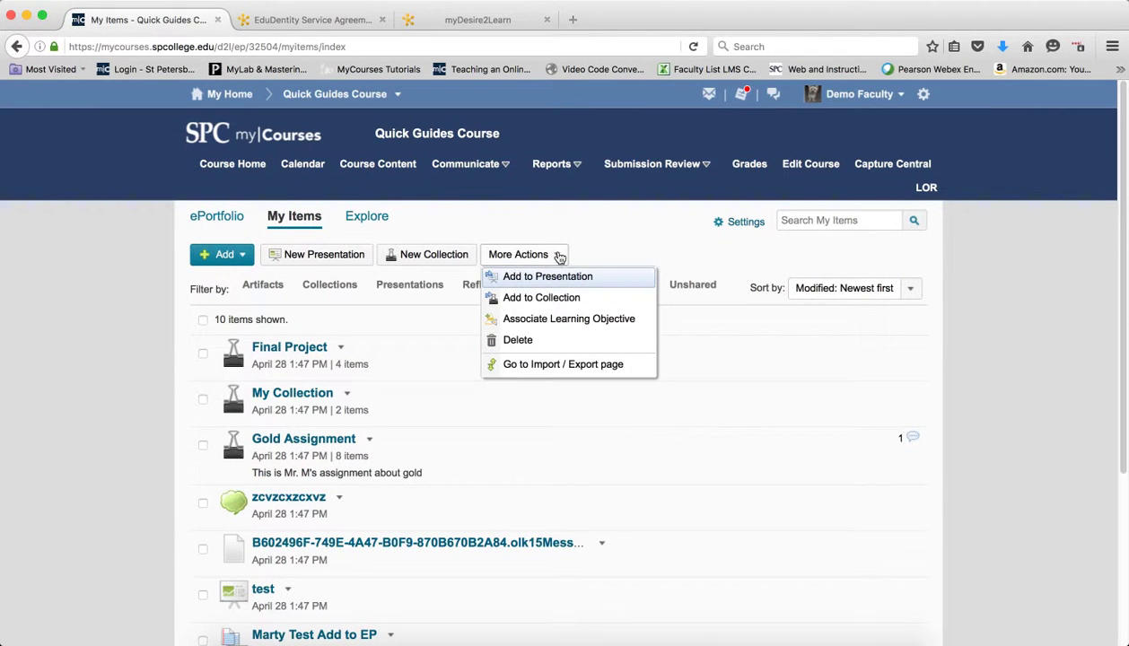
left_click(571, 366)
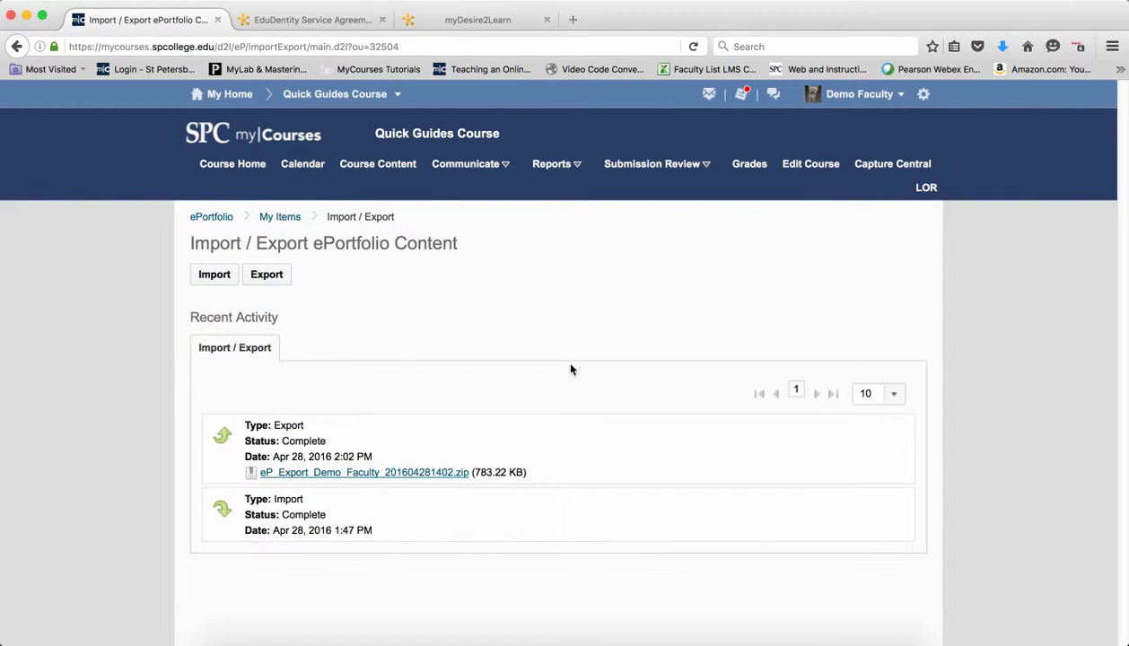
Start a Selected Items export with the first artifact and Final Project, then cancel it.
left_click(268, 278)
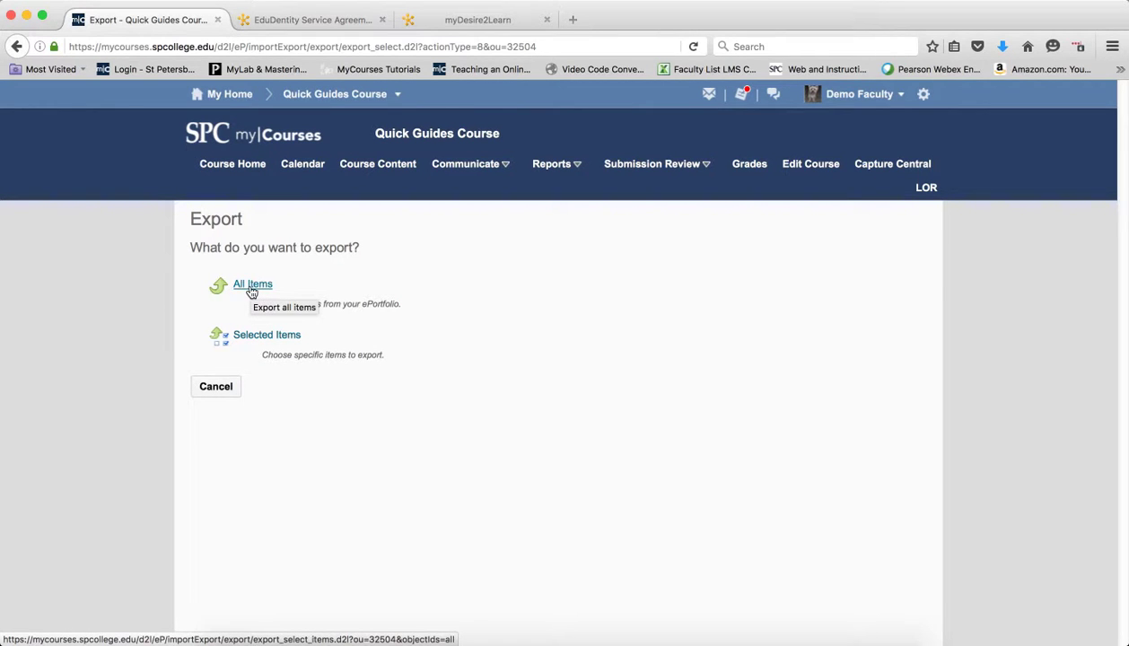
left_click(250, 338)
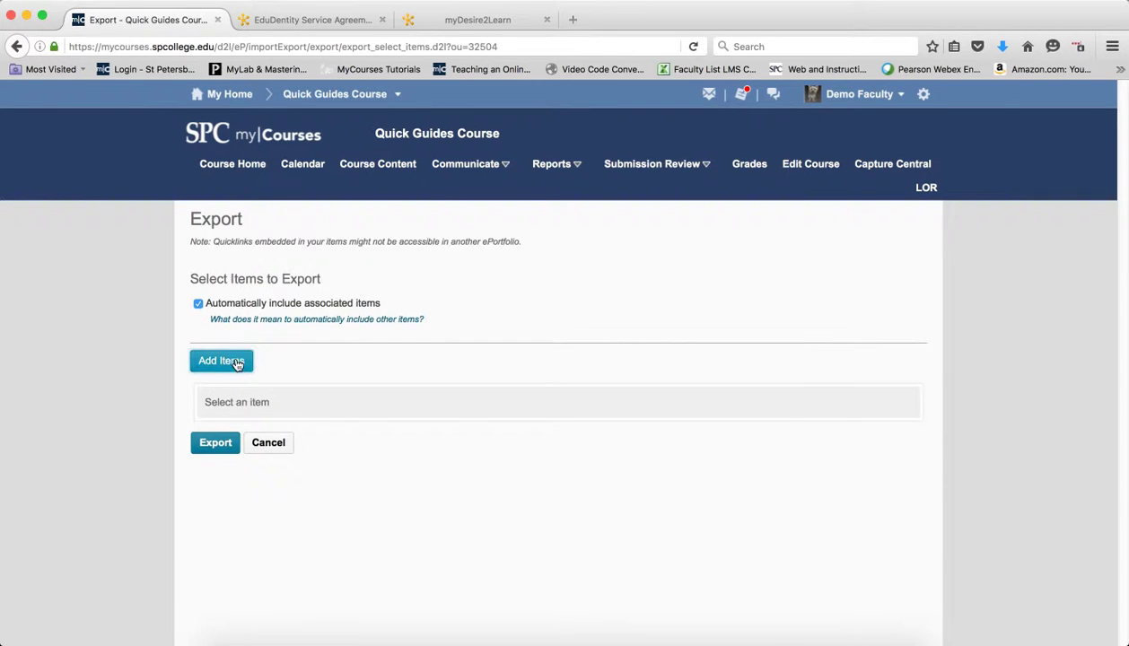
left_click(237, 362)
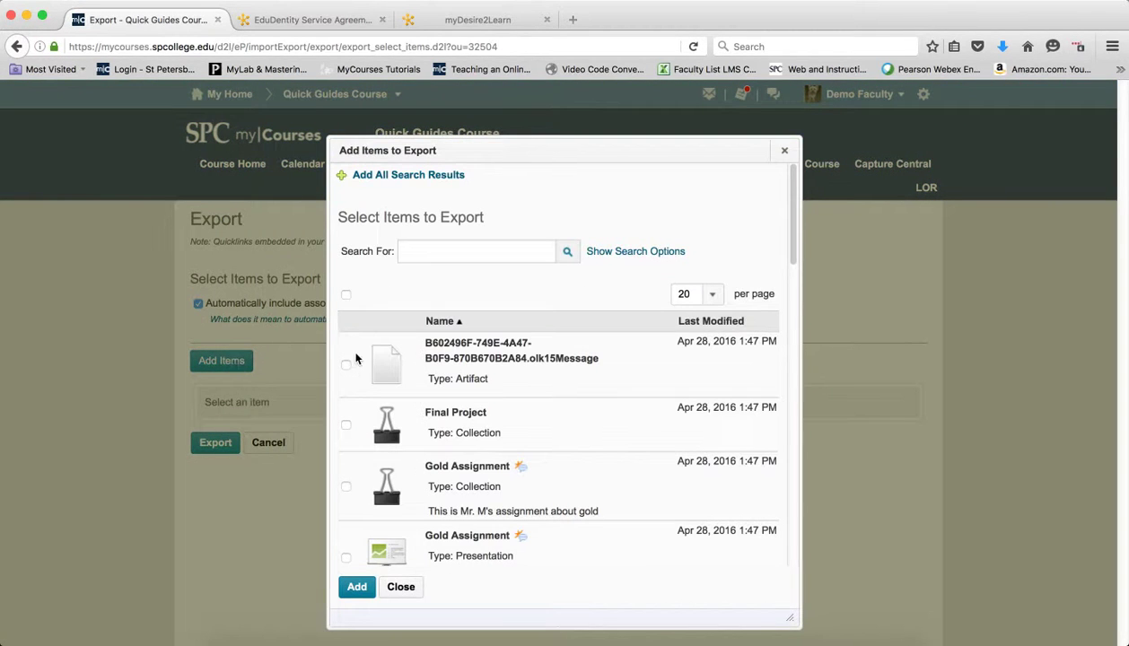
left_click(346, 365)
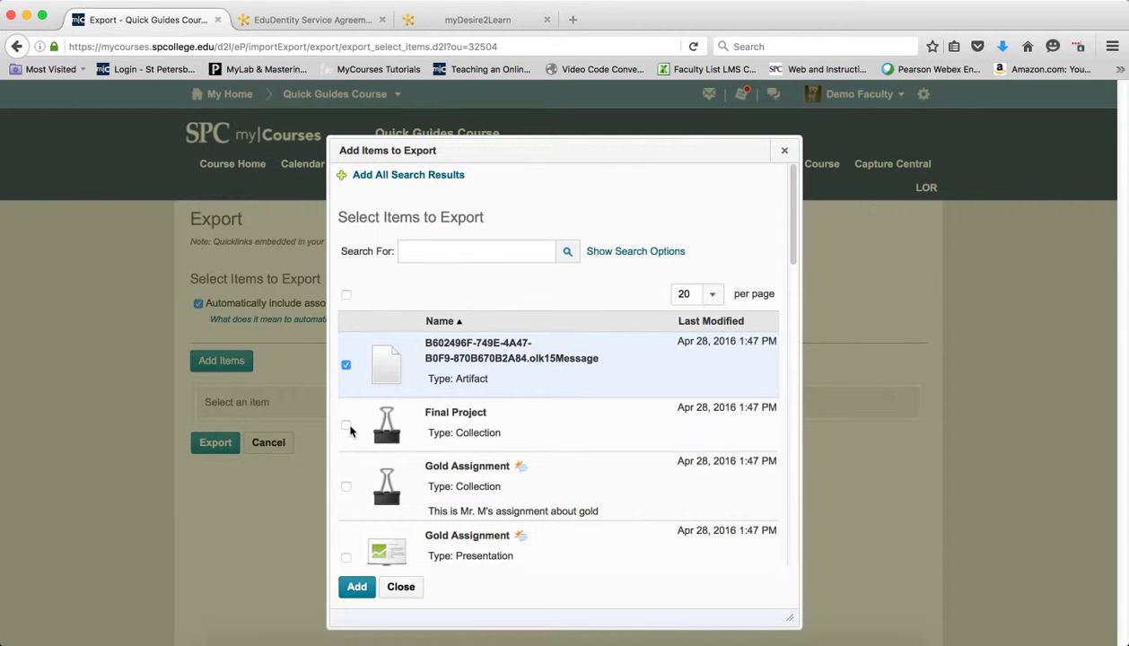
left_click(346, 424)
left_click(357, 587)
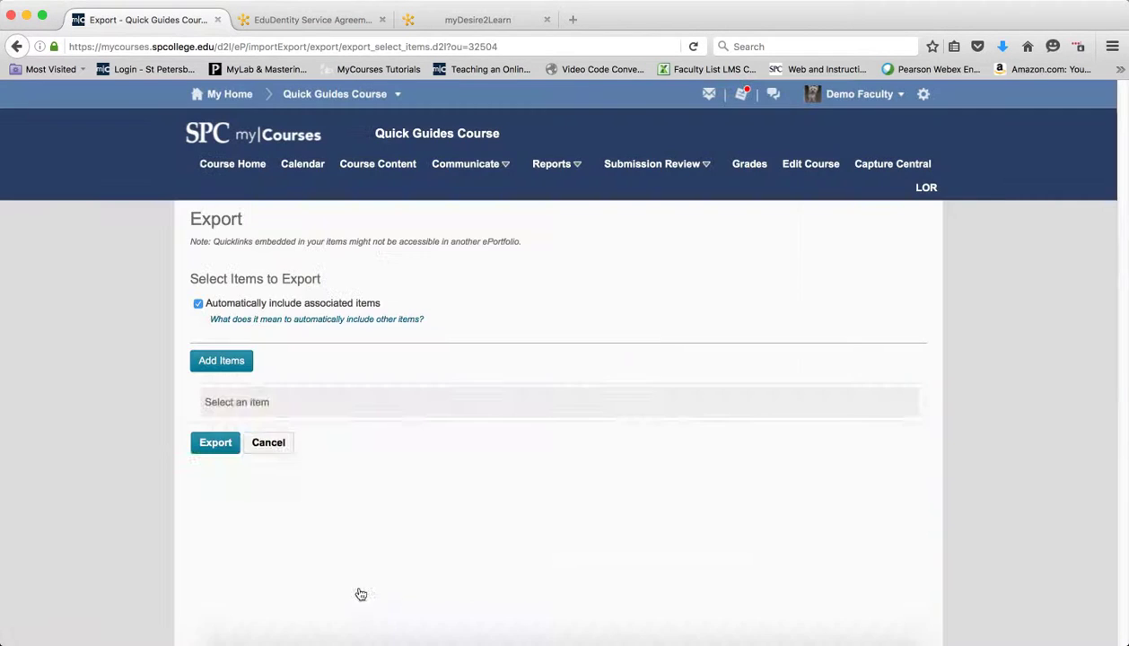
left_click(272, 625)
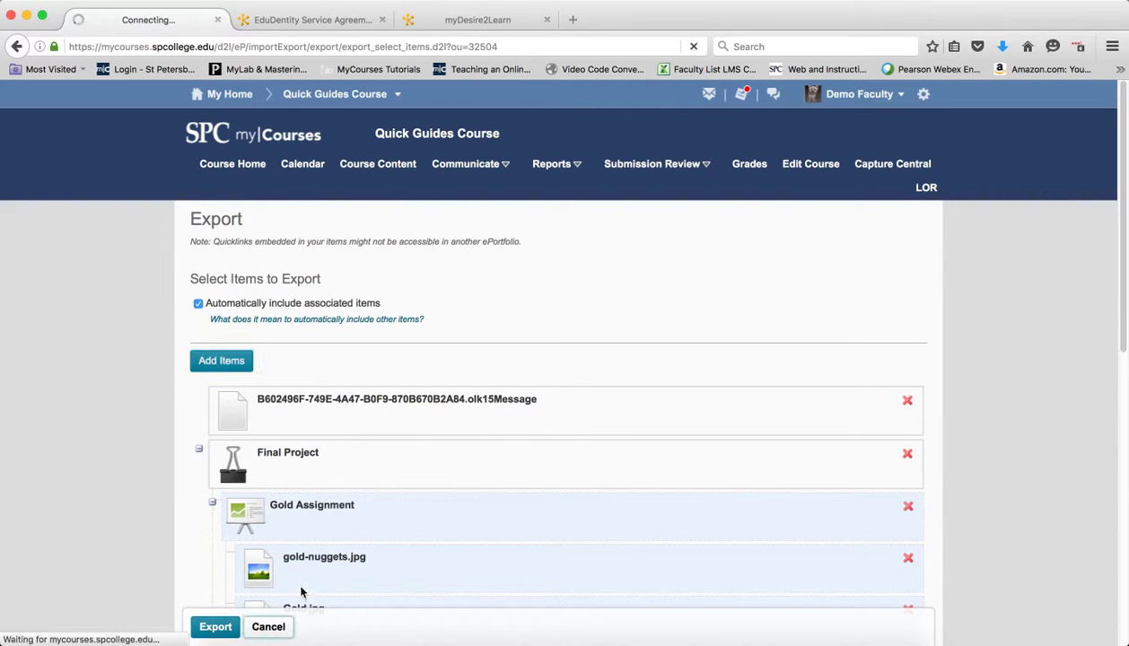
Build a new export package of All Items and return to the Import / Export page.
left_click(249, 281)
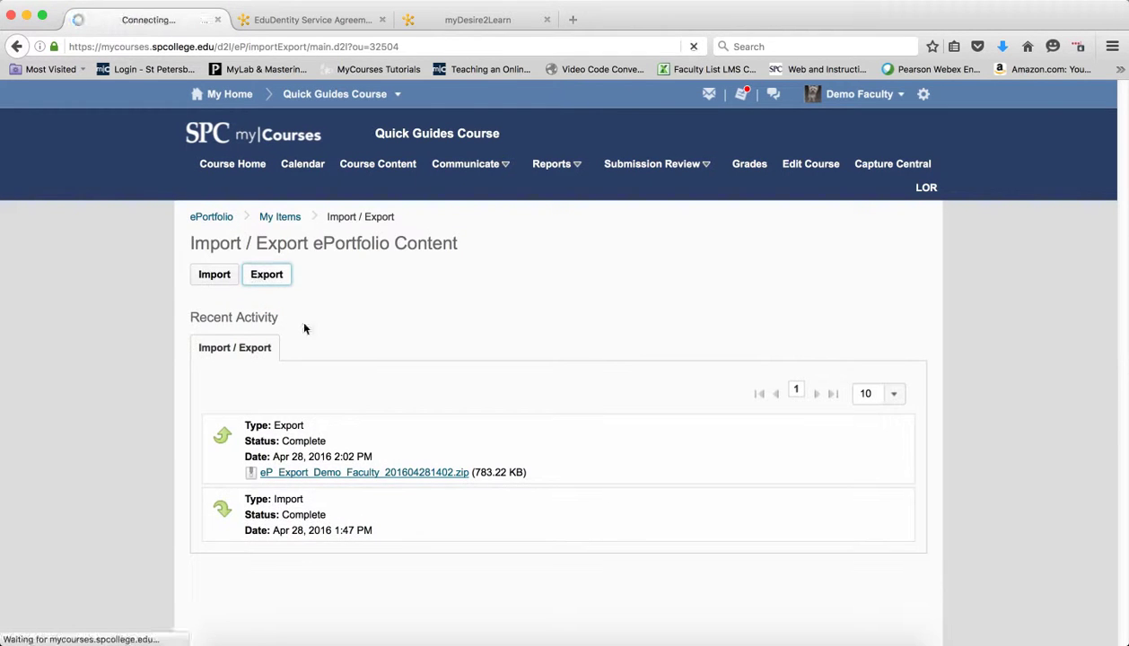
left_click(263, 287)
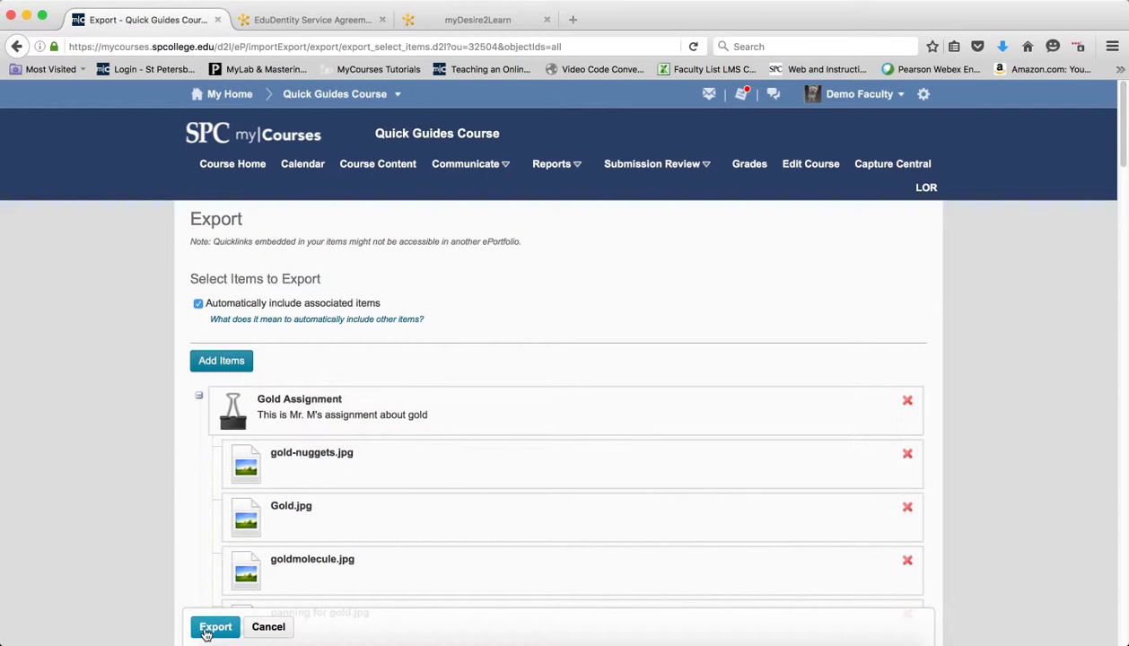
left_click(215, 627)
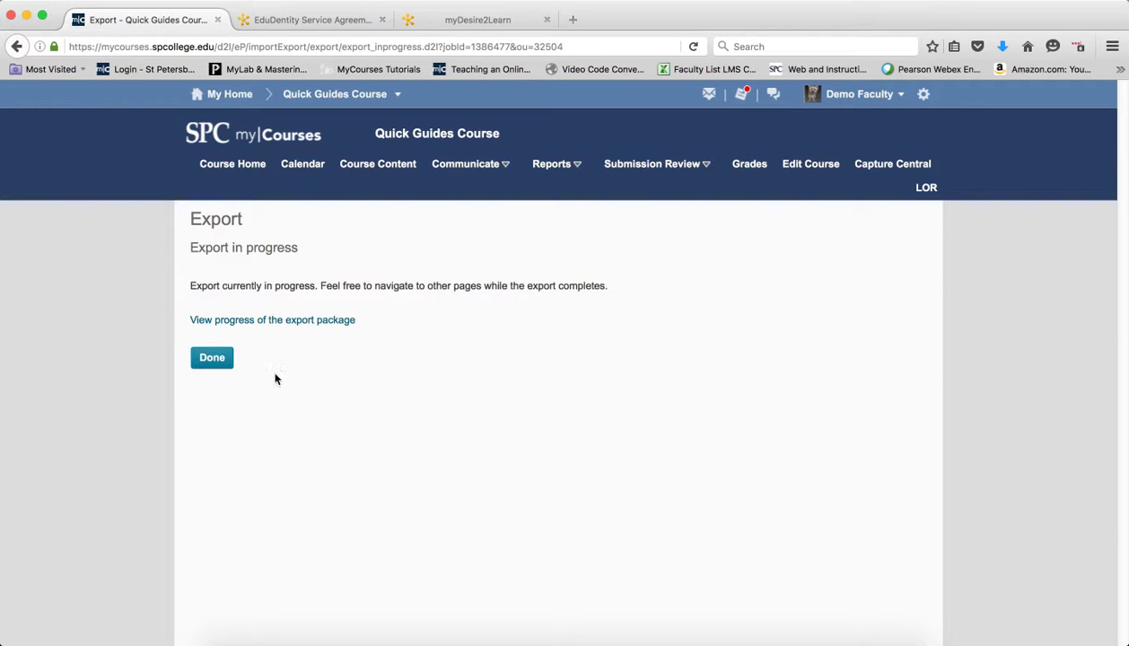
left_click(230, 362)
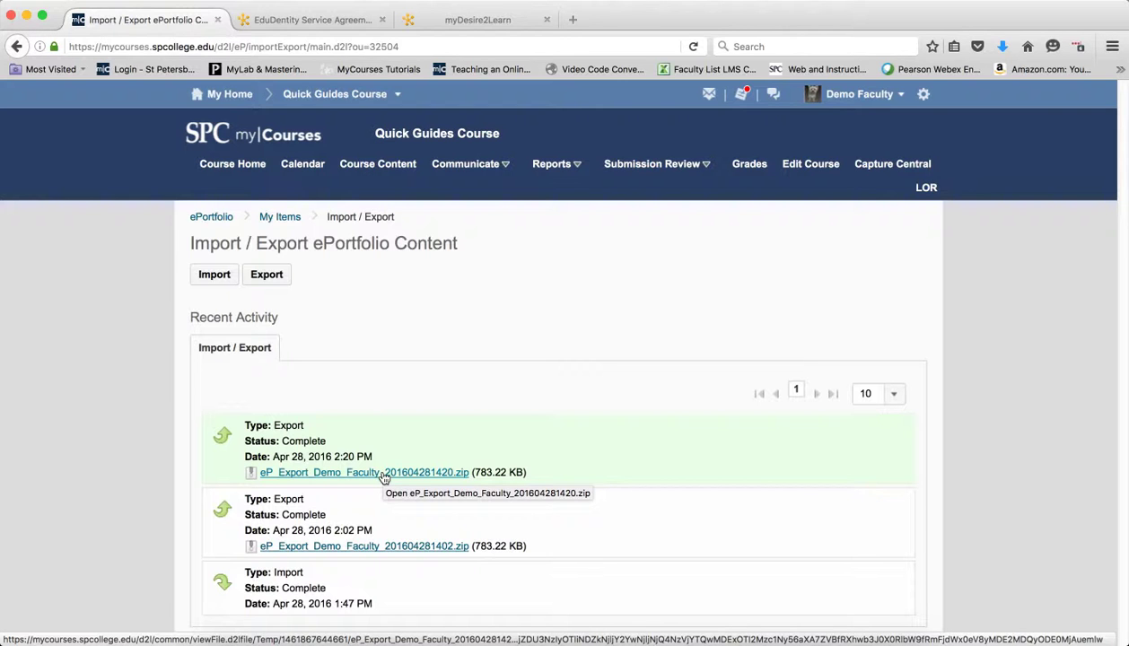
Save eP_Export_Demo_Faculty_201604281420.zip to the Downloads folder.
left_click(384, 476)
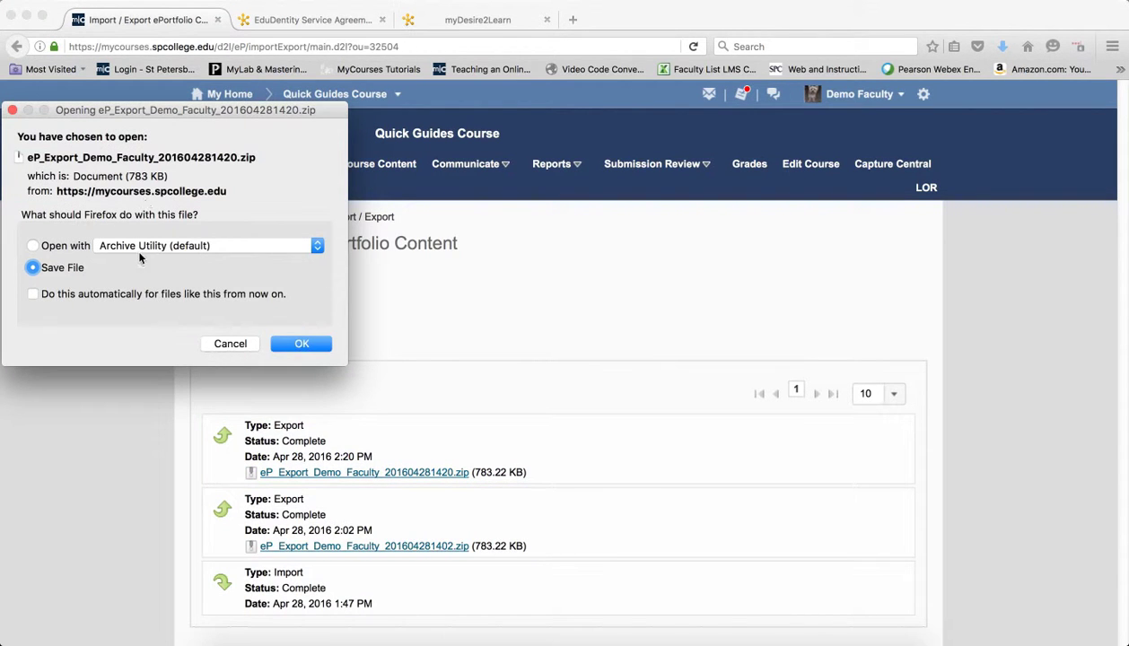
left_click(301, 343)
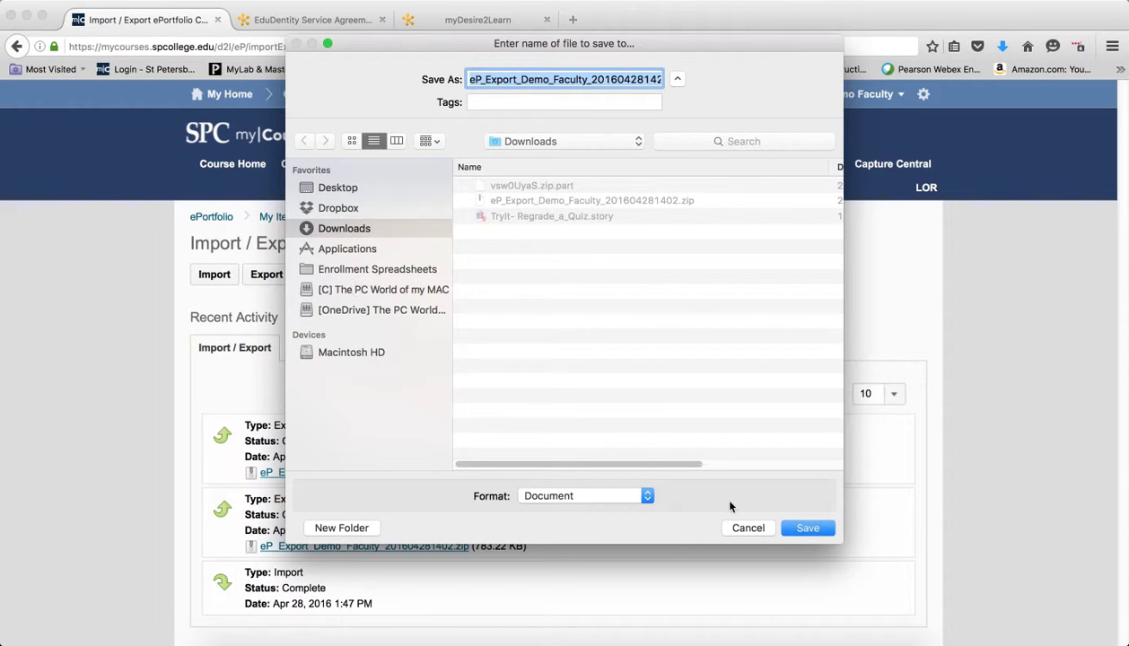
left_click(807, 529)
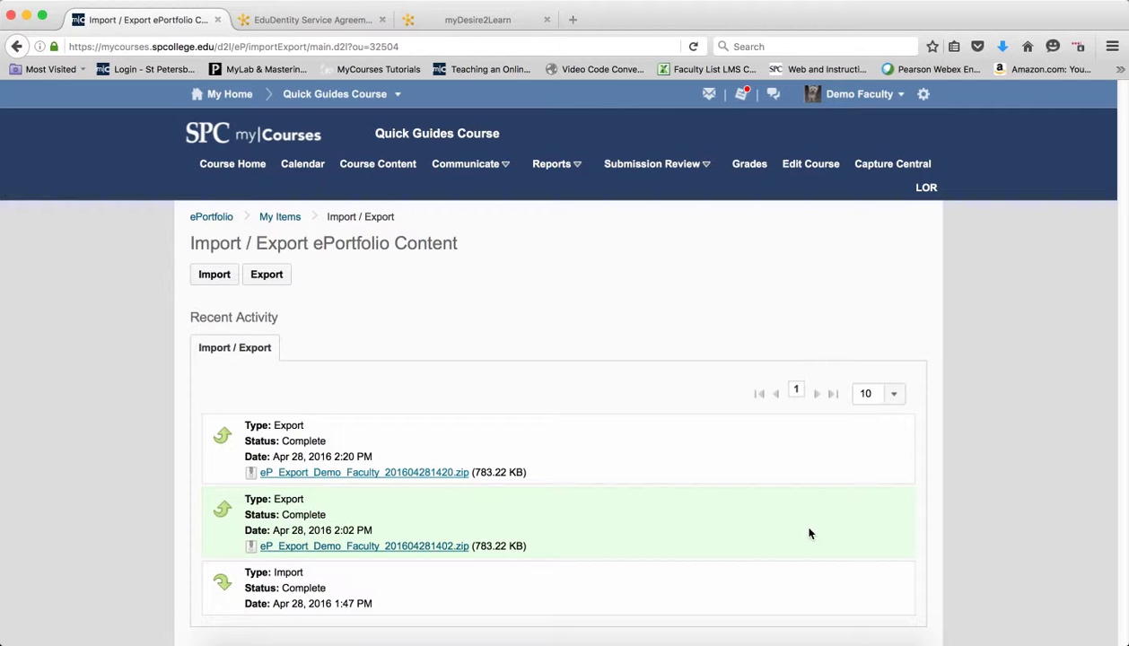
left_click(299, 23)
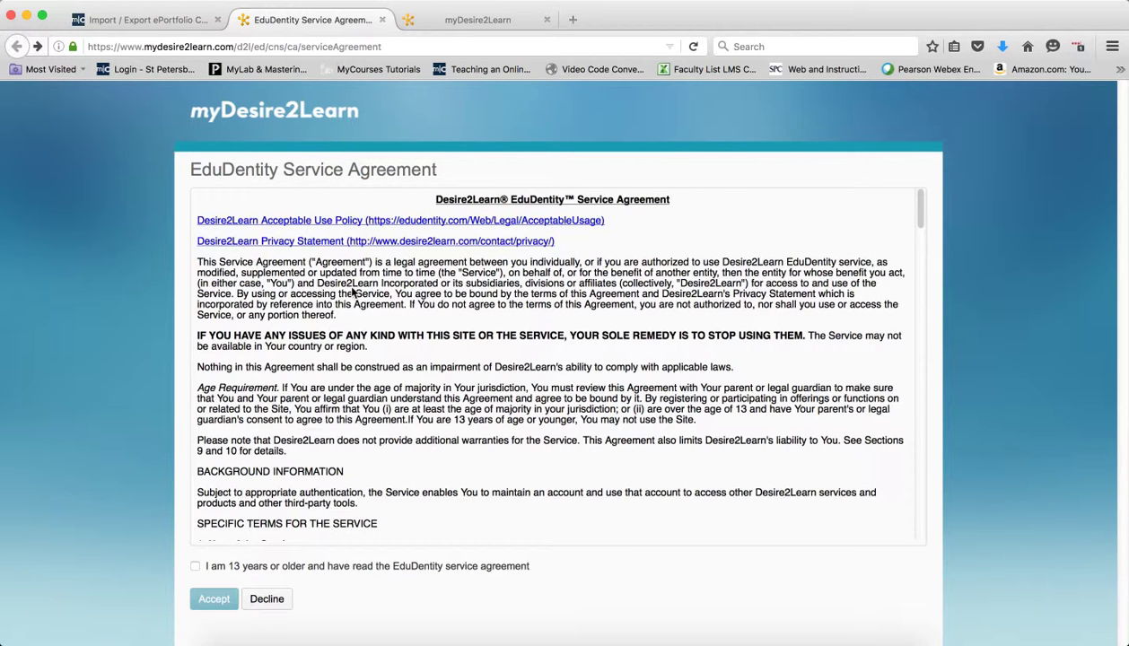
Accept the EduDentity service agreement to reach the blank Create Account form.
left_click(194, 566)
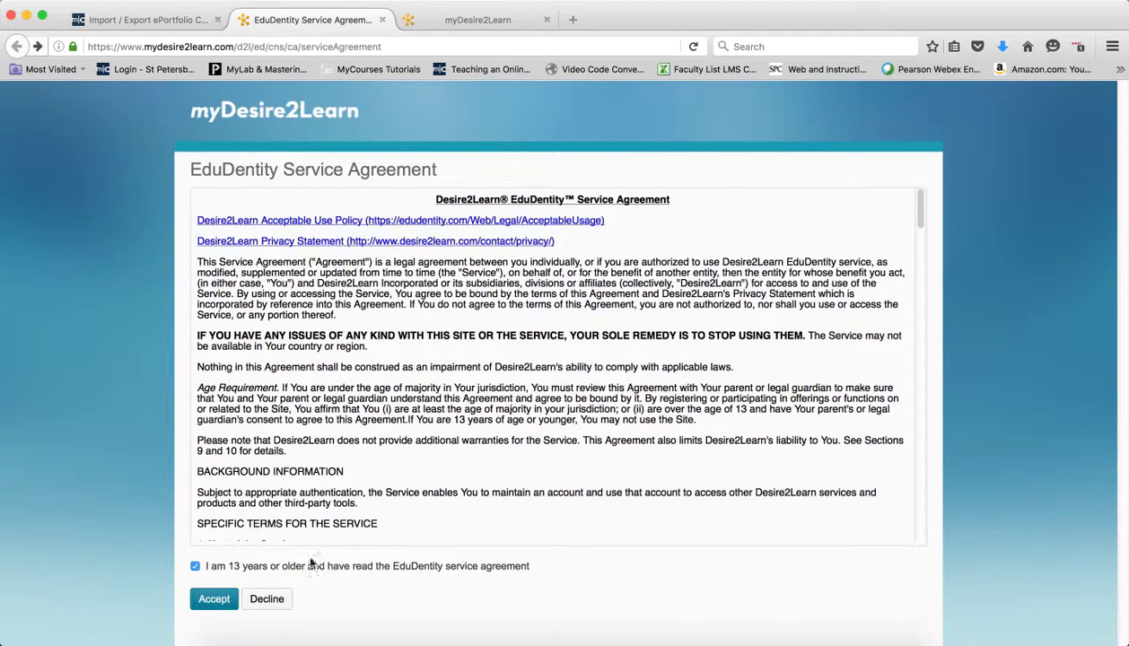
left_click(213, 599)
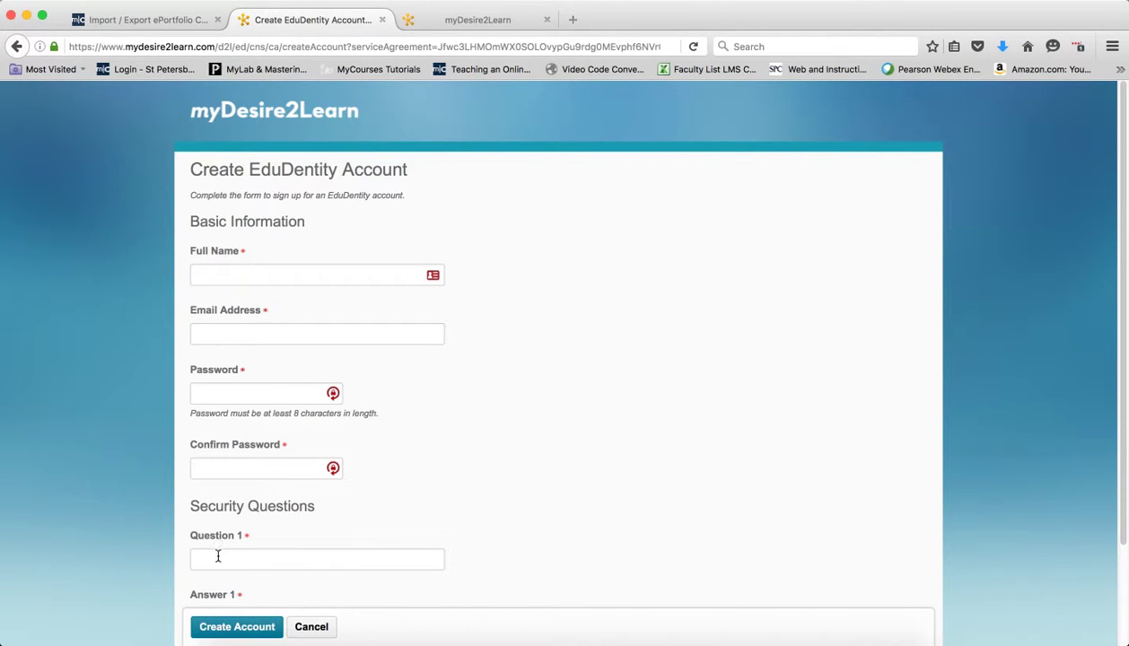
scroll(358, 555, "down", 2)
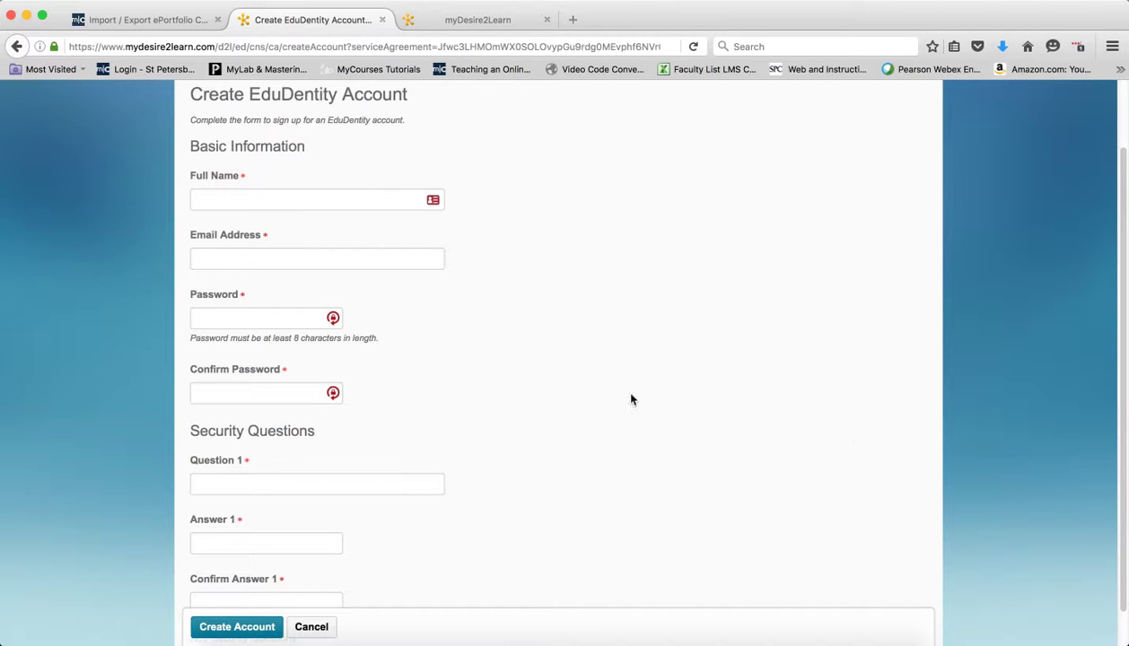
scroll(471, 359, "up", 2)
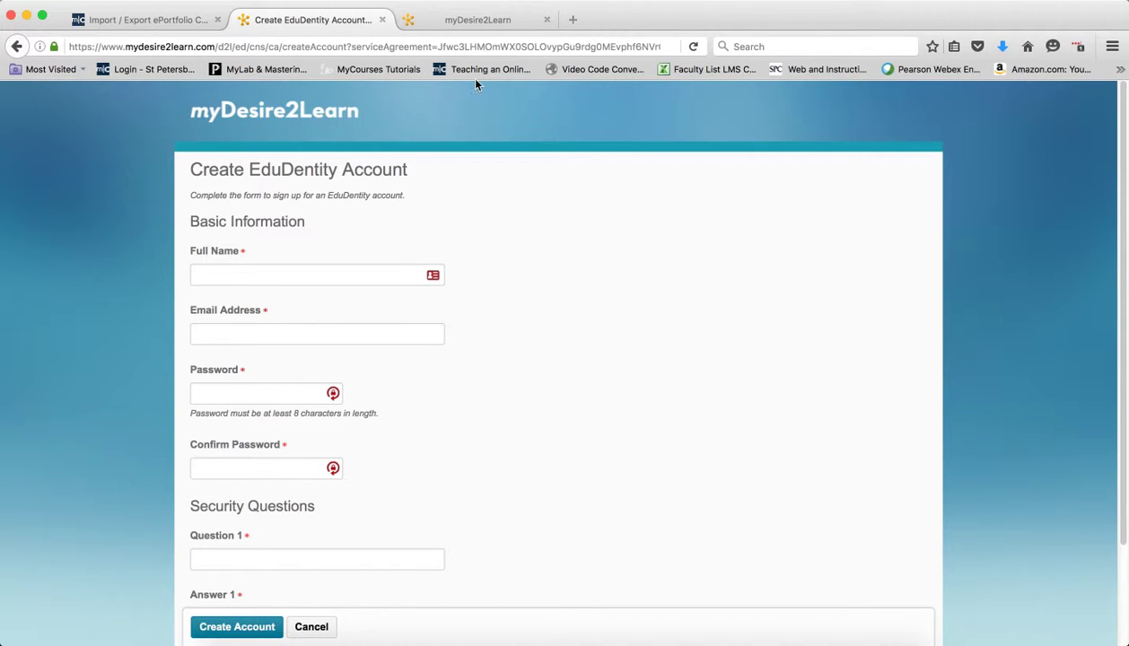
Log in to myDesire2Learn with the account's email address and password.
left_click(476, 21)
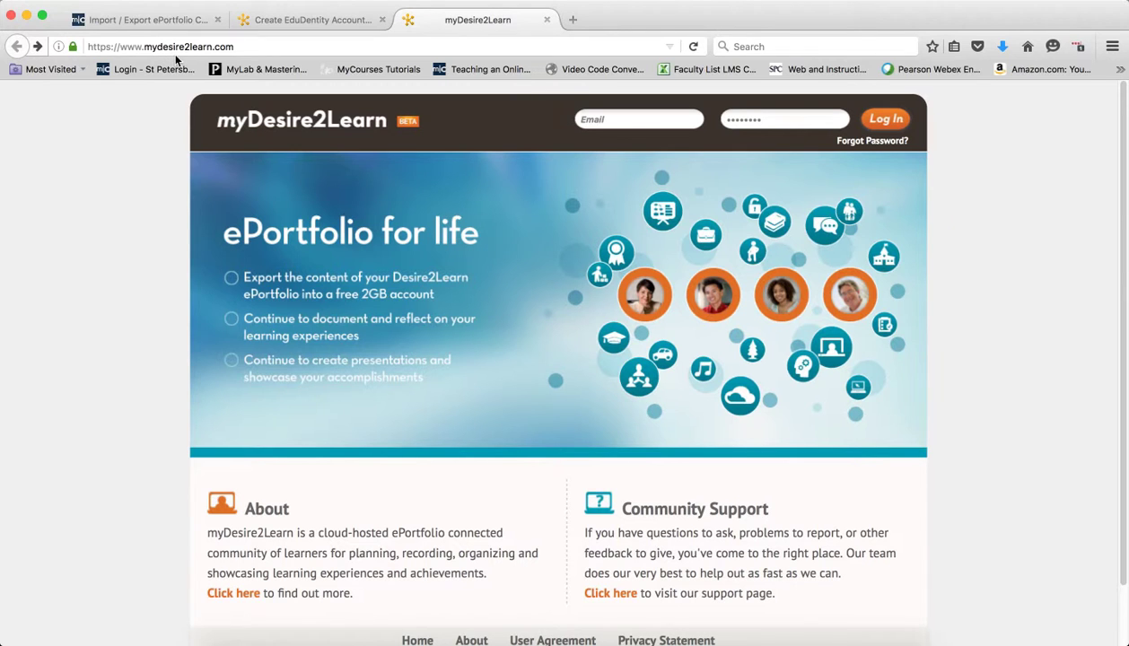
left_click(632, 125)
key("Tab")
key("BackSpace")
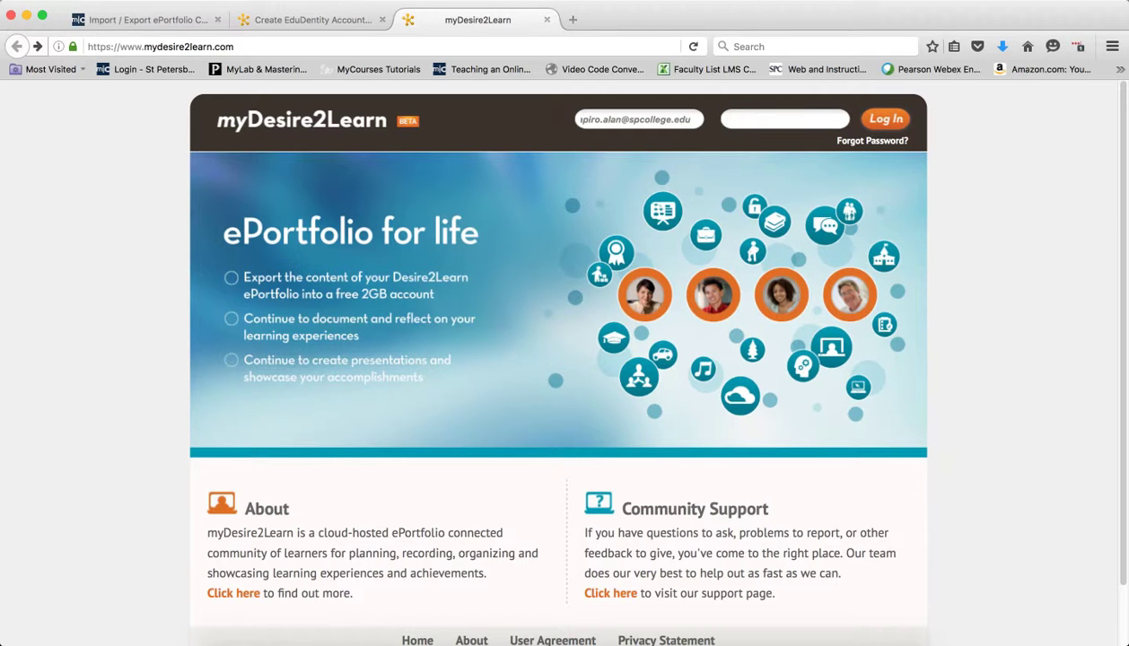
type("••••••••")
left_click(885, 120)
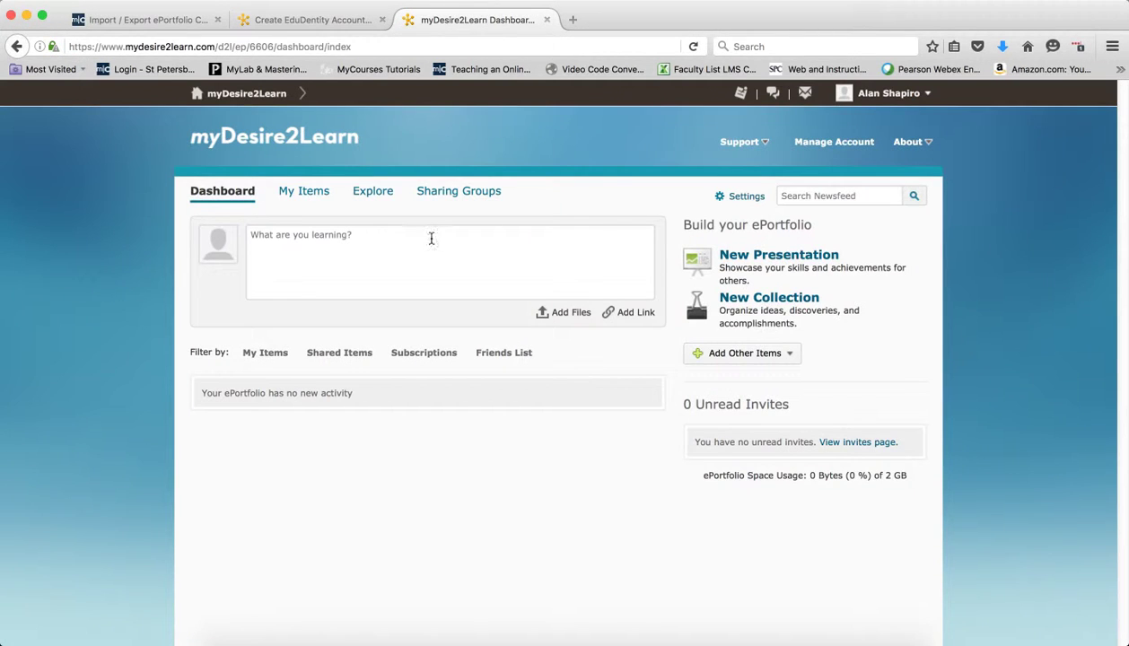
From My Items' Import / Export page, choose eP_Export_Demo_Faculty_201604281420.zip from Downloads to import.
left_click(303, 194)
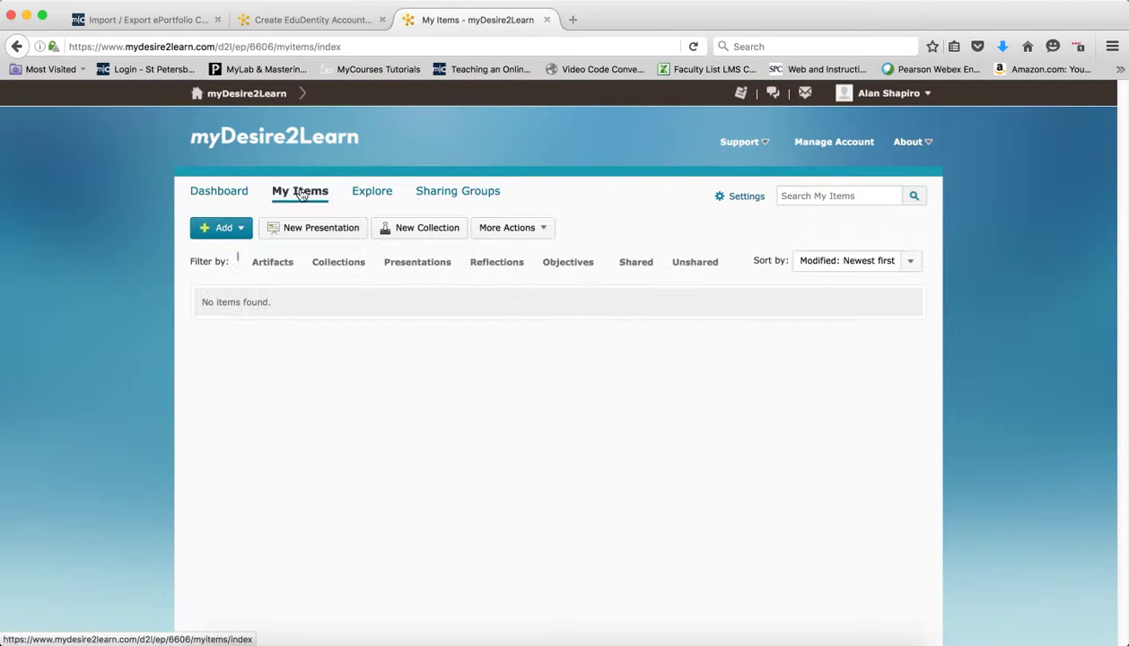
left_click(509, 230)
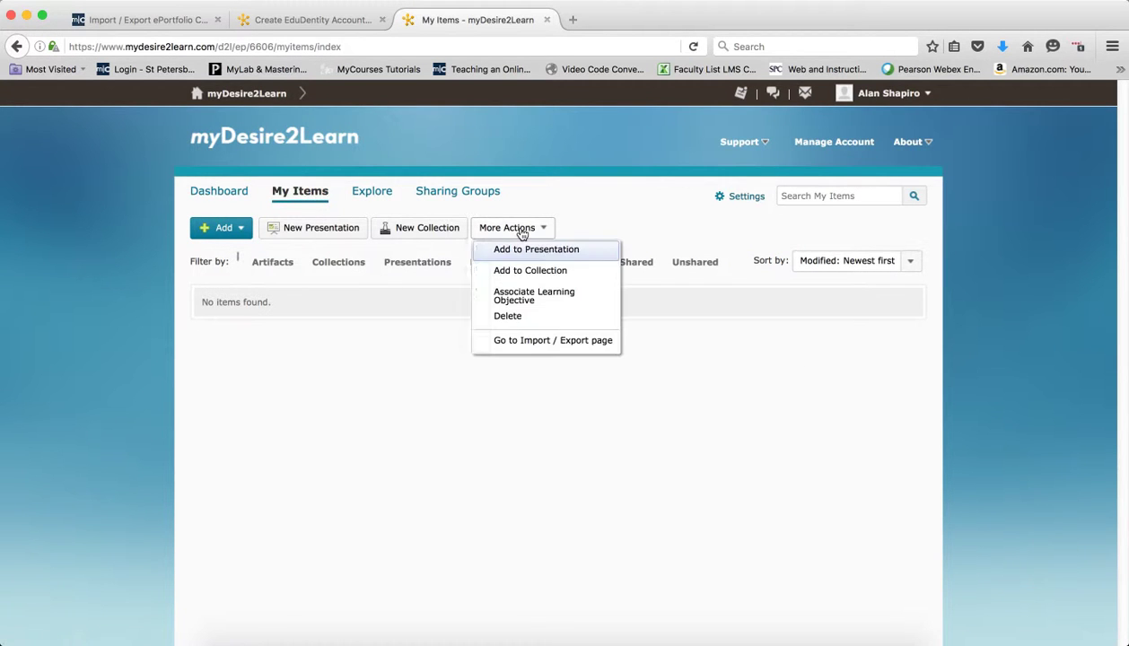
left_click(536, 341)
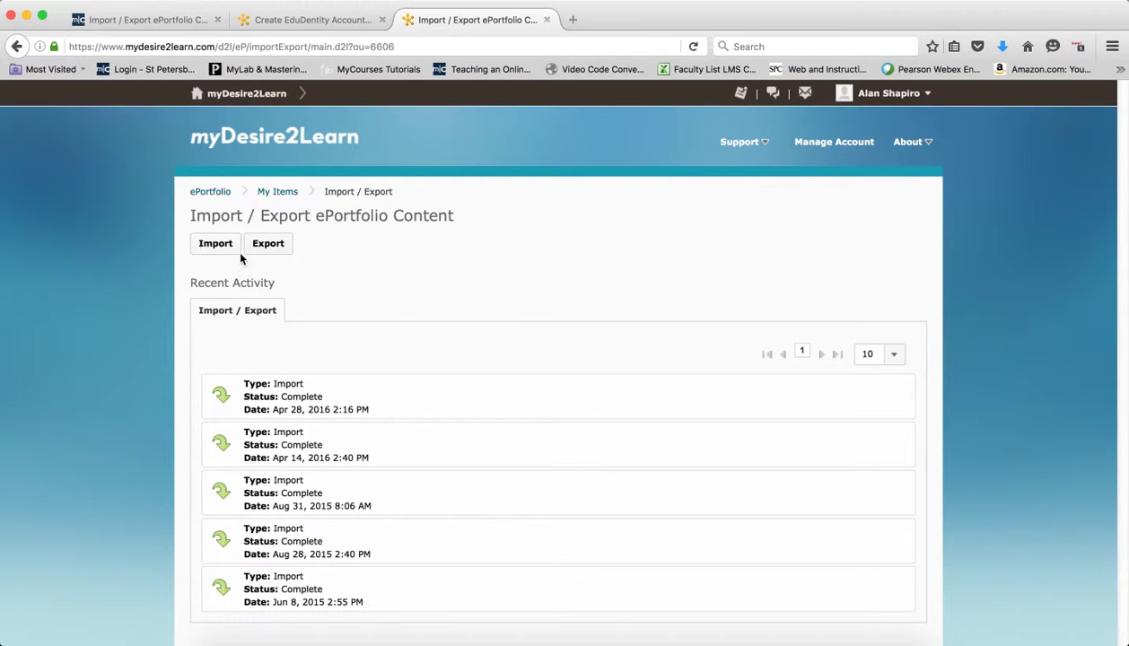
left_click(215, 245)
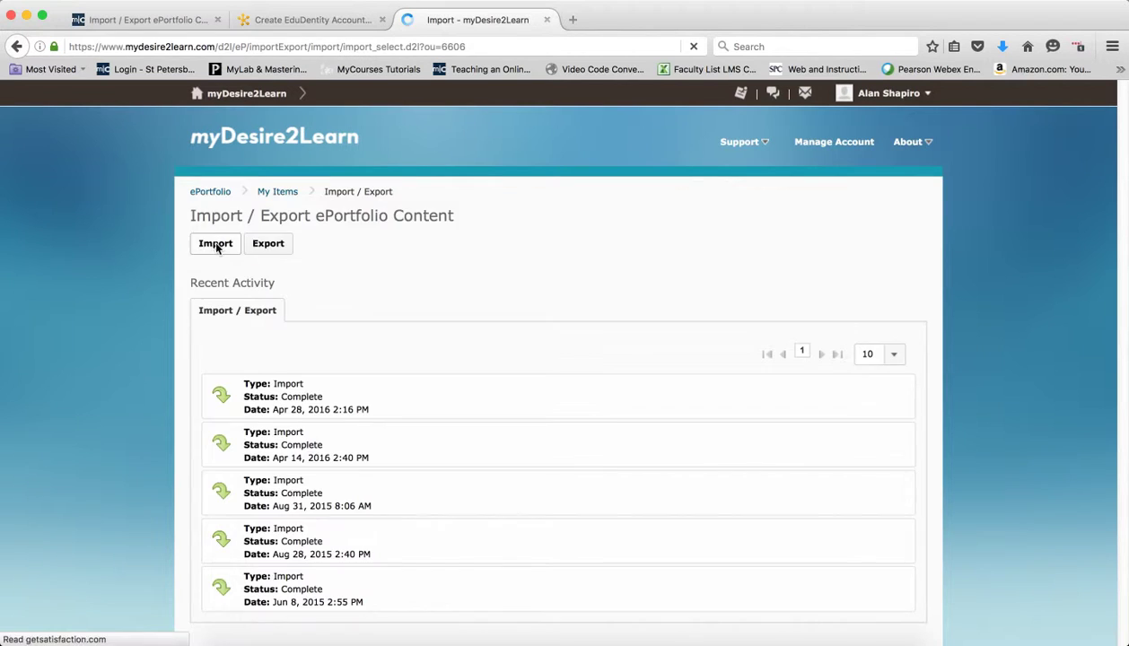
left_click(221, 258)
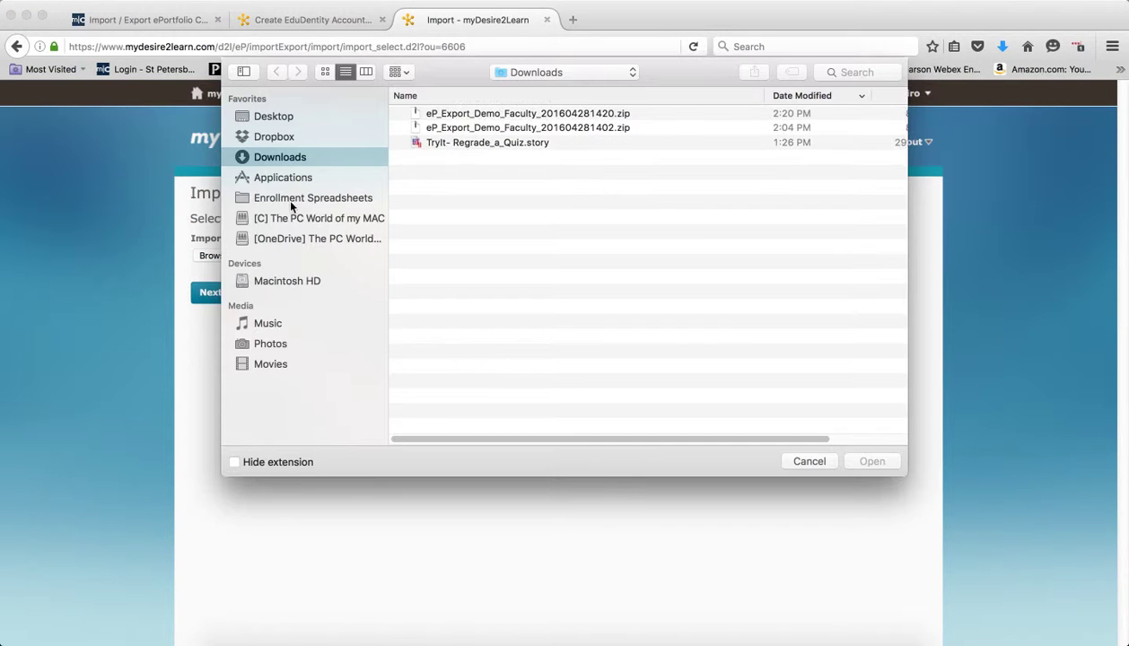
left_click(466, 117)
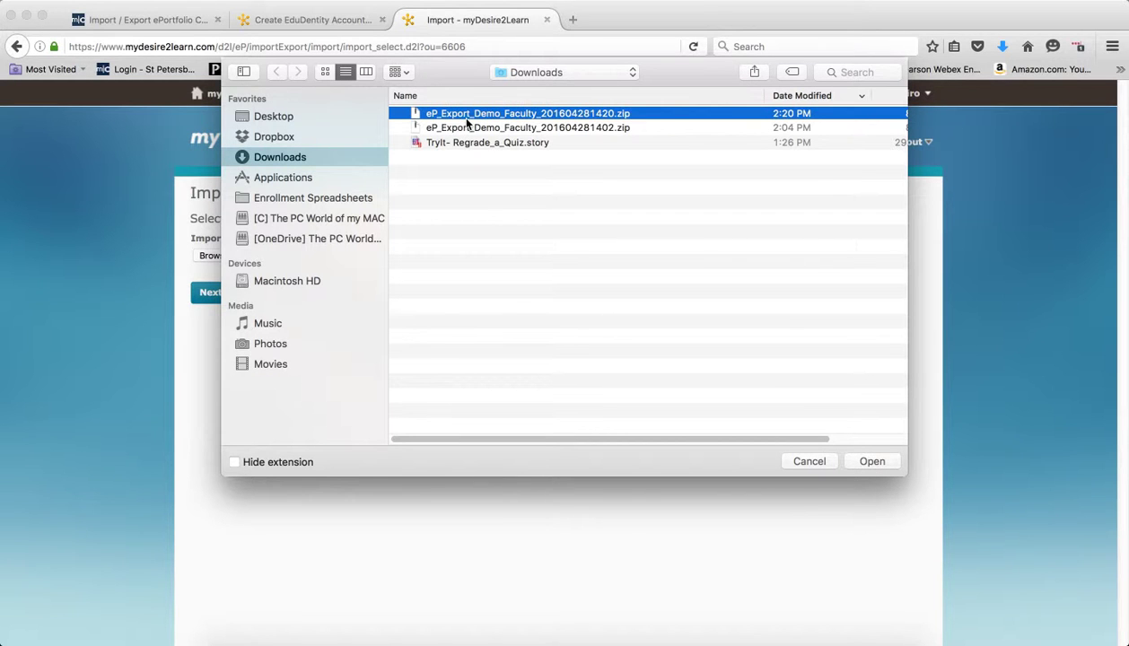
left_click(870, 464)
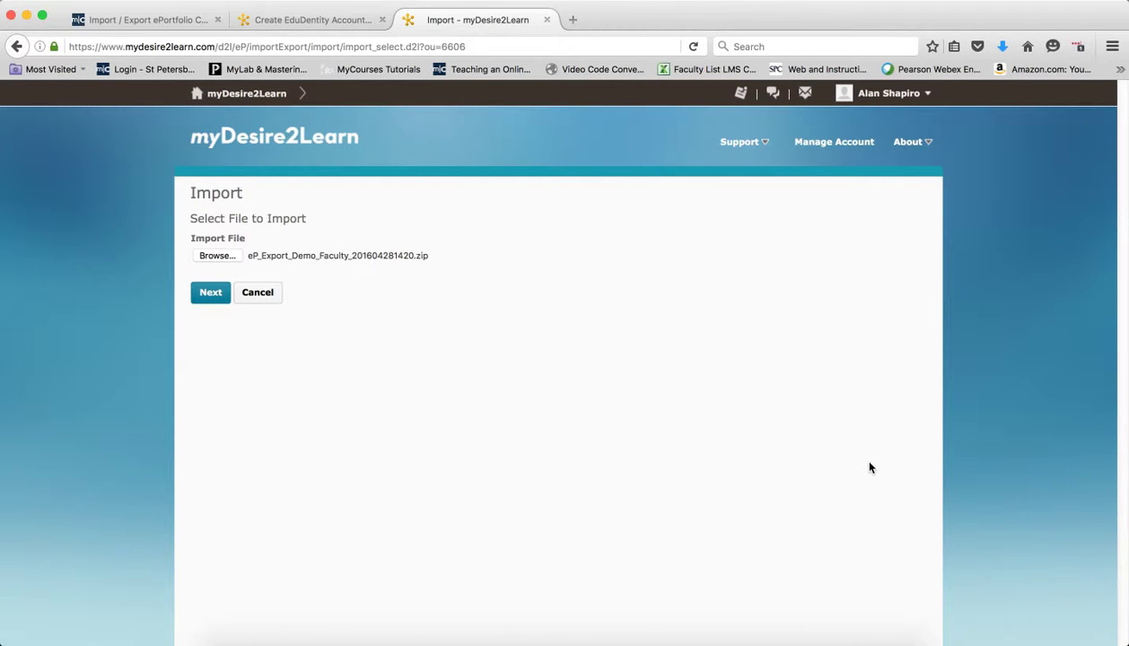
Upload the zip, import all previewed portfolio items, and finish.
left_click(215, 296)
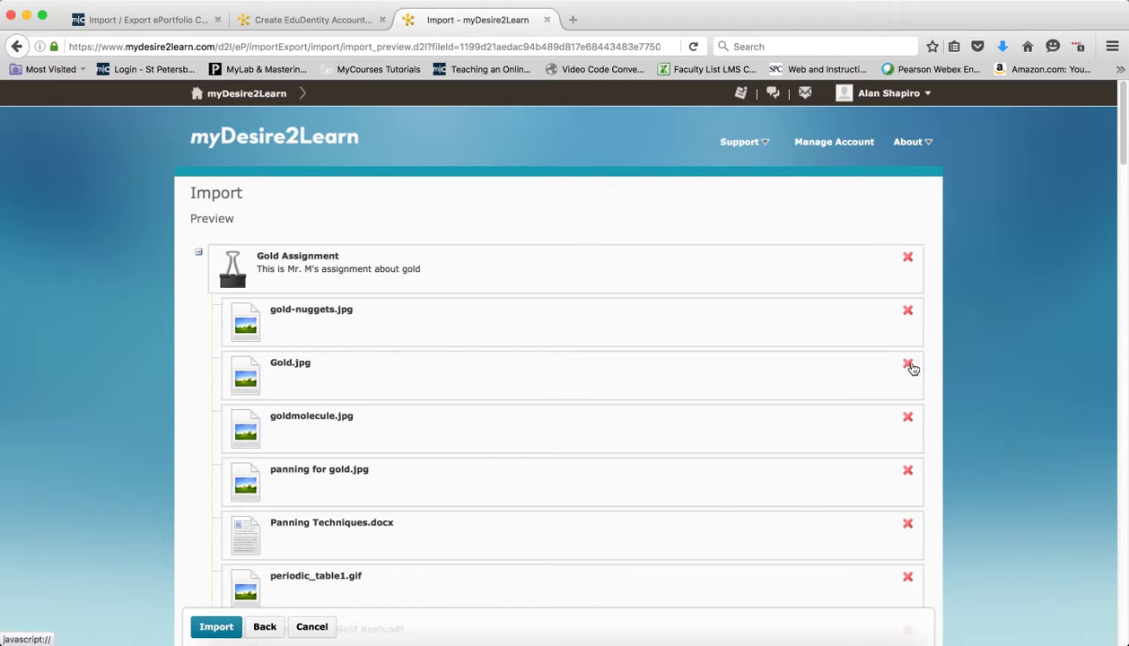
left_click(218, 627)
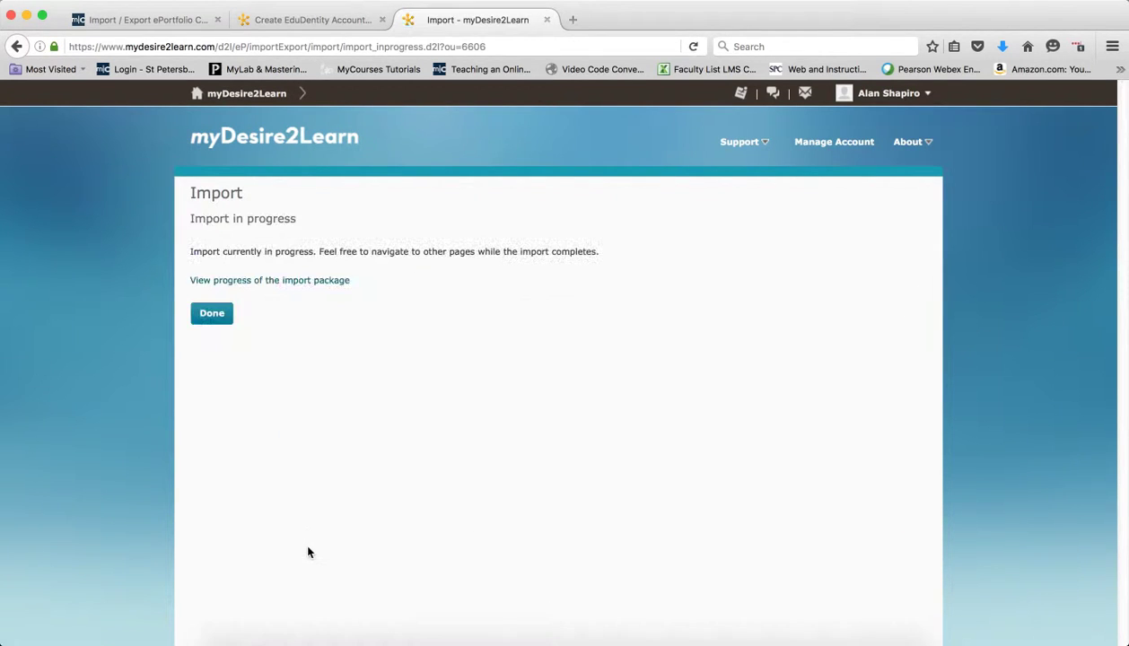
left_click(221, 320)
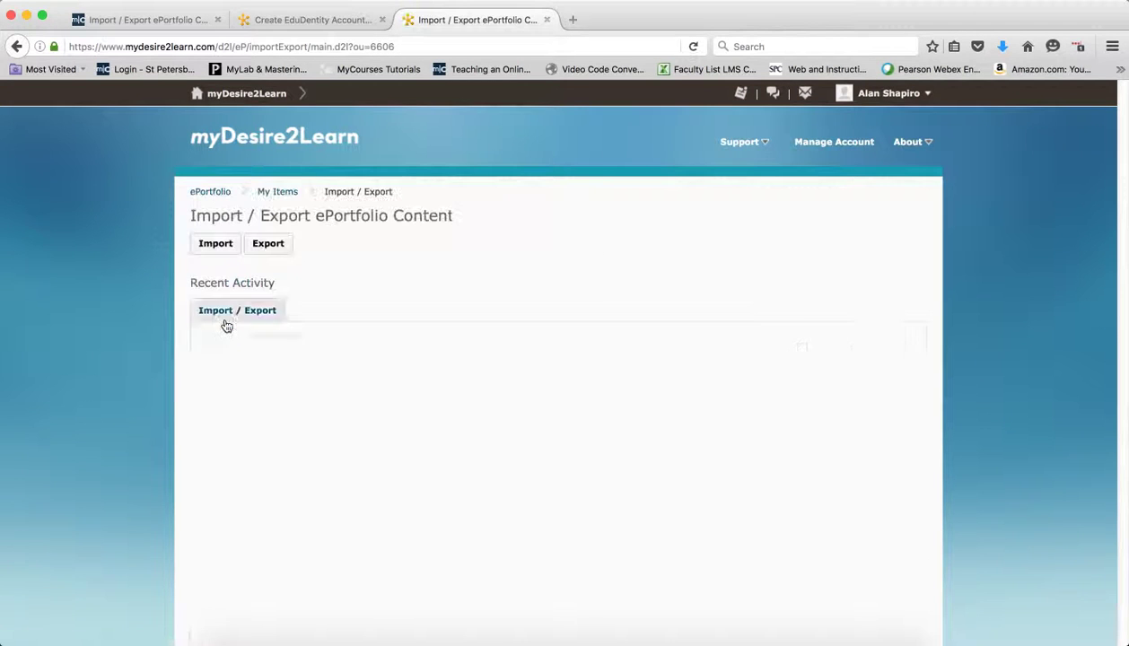
Return to My Items to review the 10 imported items and the Add item types.
left_click(289, 196)
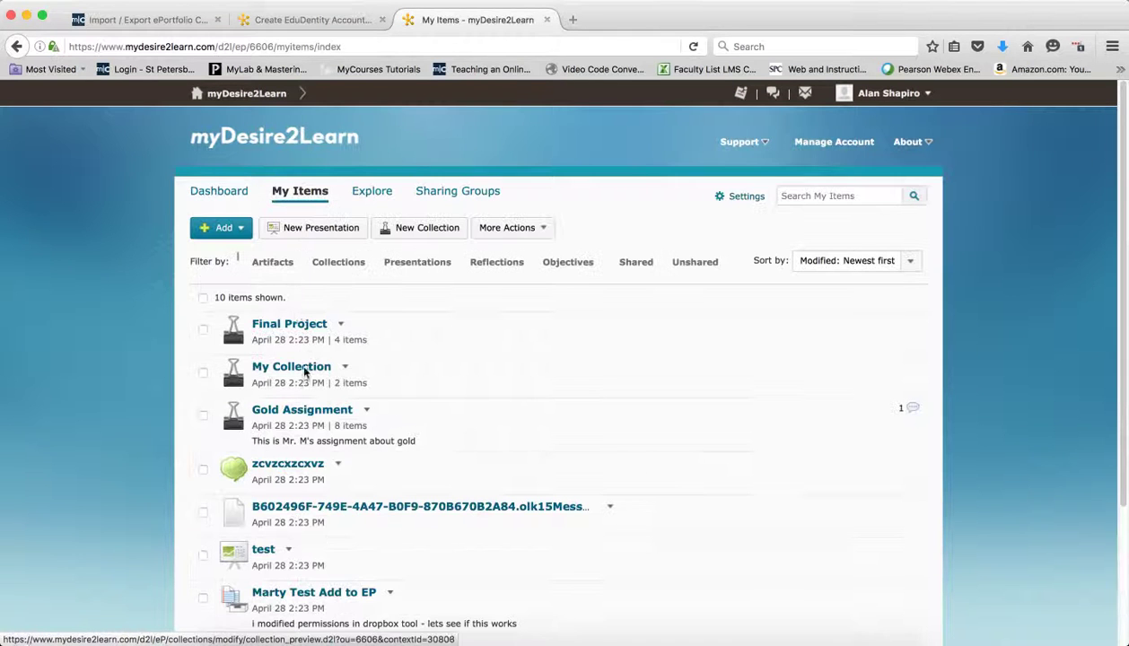
scroll(370, 561, "down", 4)
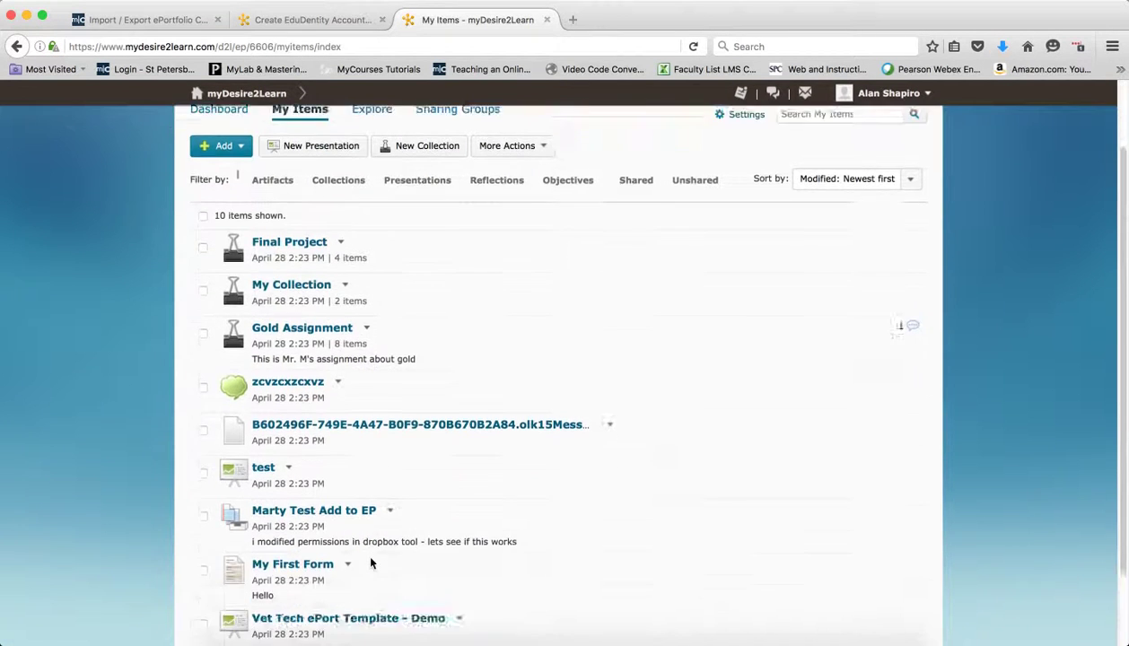
scroll(371, 560, "up", 4)
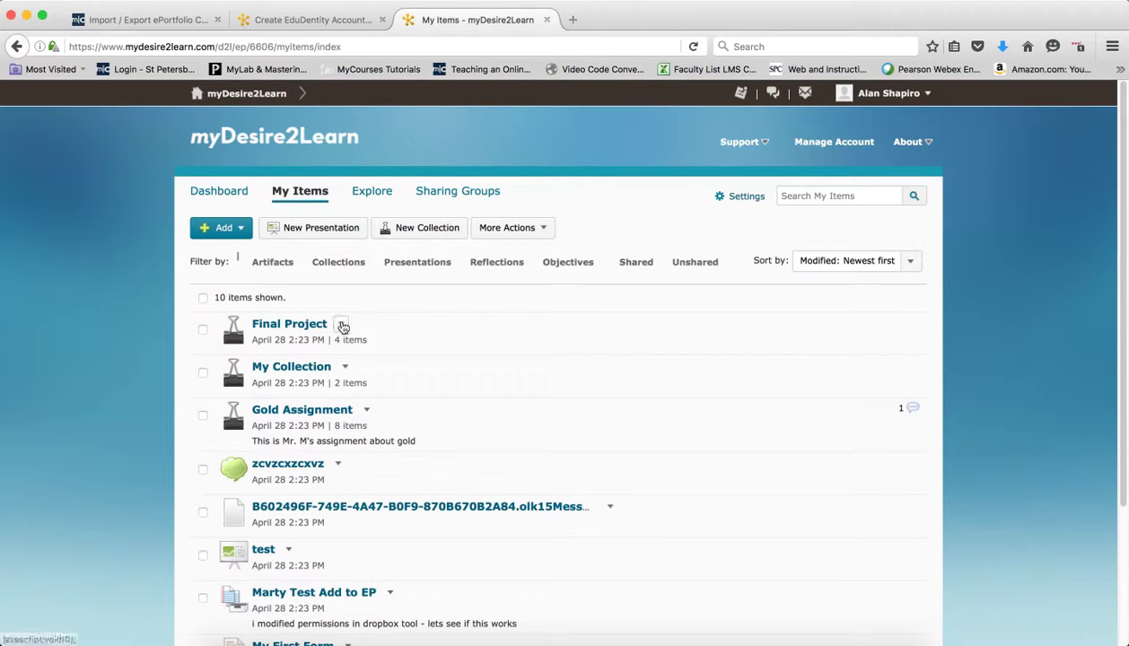
left_click(232, 229)
left_click(237, 231)
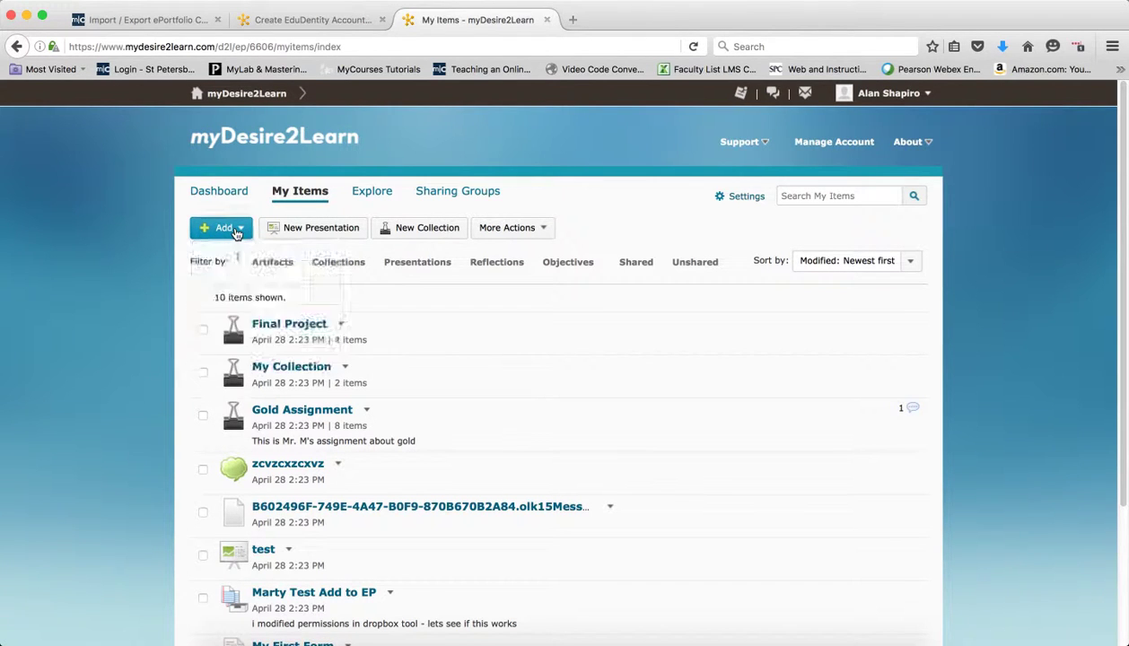
left_click(237, 232)
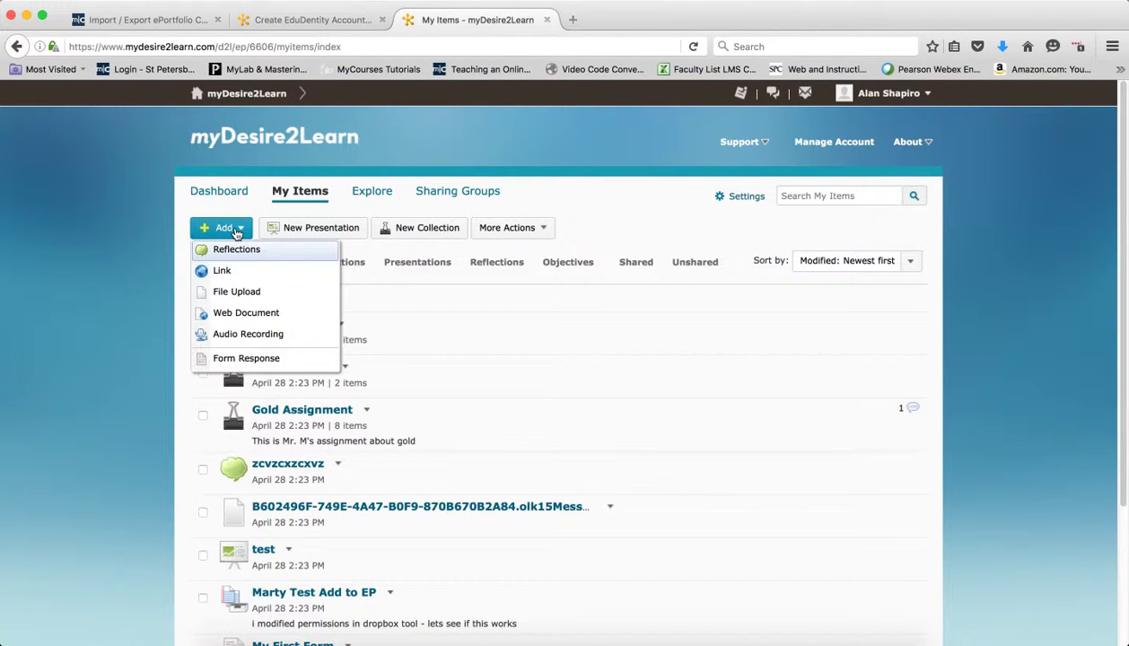
left_click(632, 220)
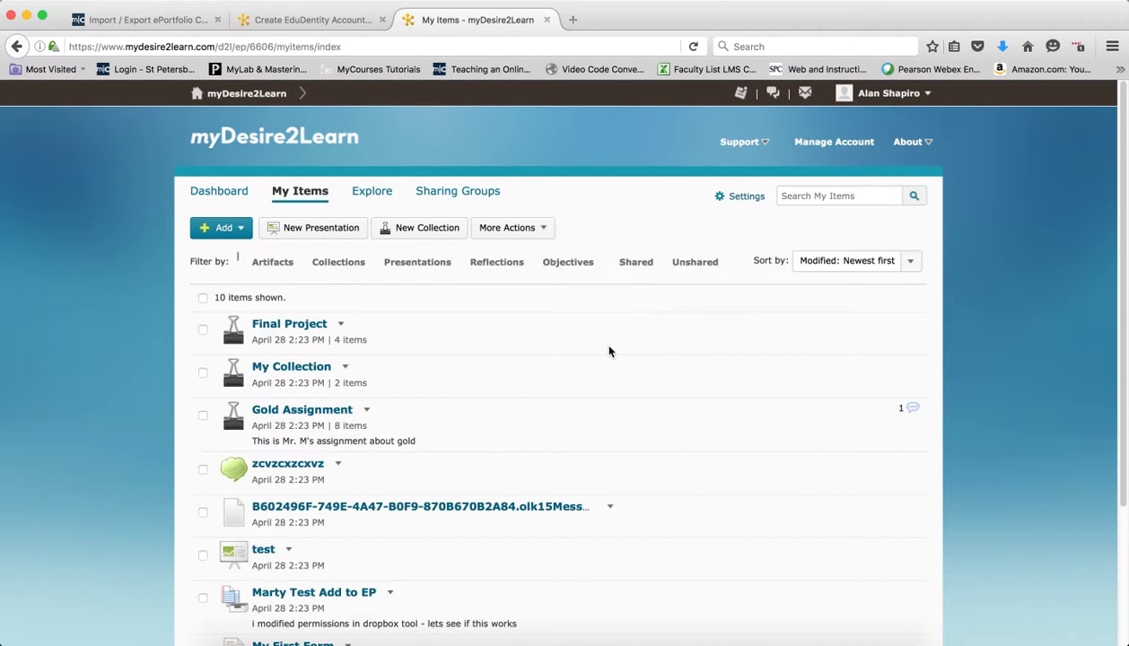